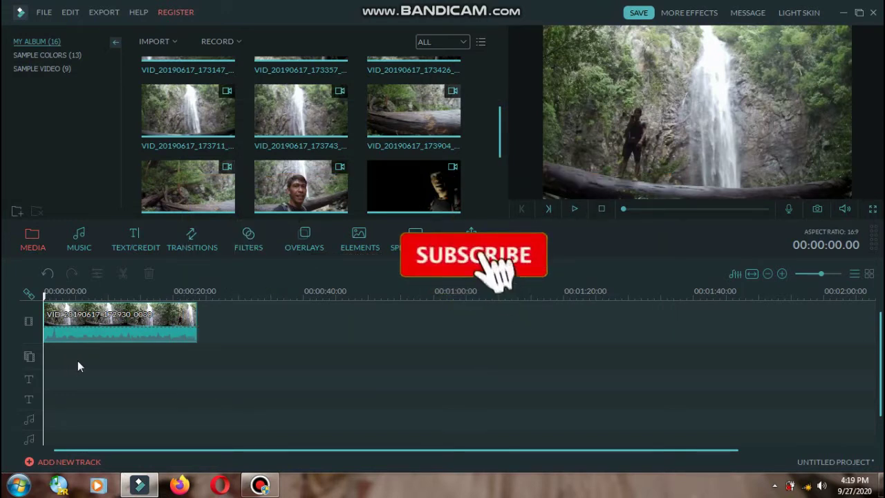
# Step: Check the waterfall clip's settings without changes, then copy the clip
pyautogui.doubleClick(176, 318)
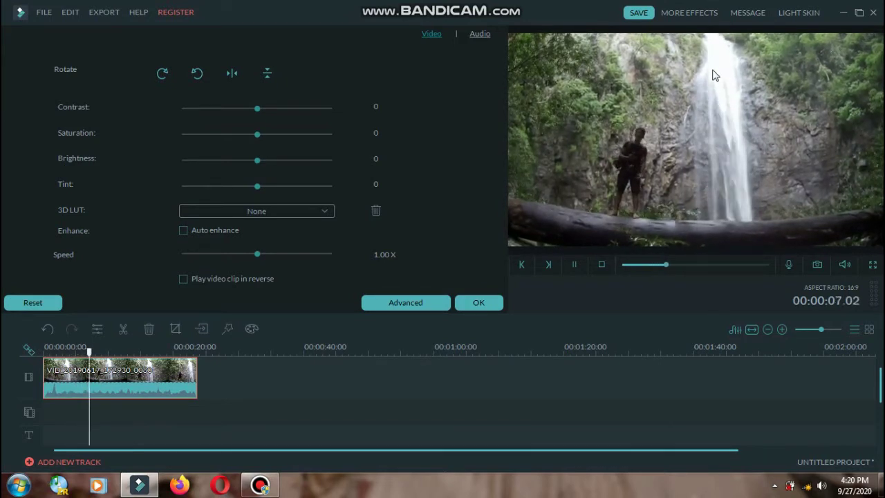
pyautogui.click(498, 293)
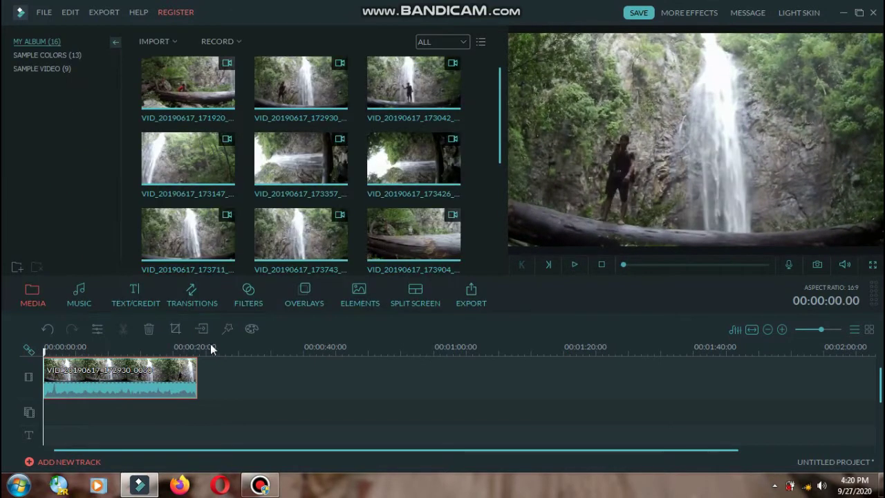
pyautogui.rightClick(158, 375)
pyautogui.click(182, 215)
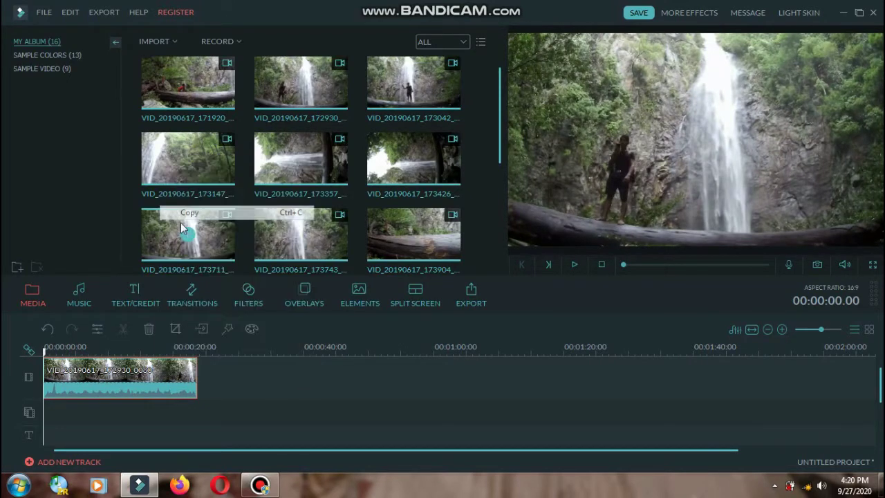
# Step: Paste the copied clip right after the original and return the playhead to the start
pyautogui.click(197, 351)
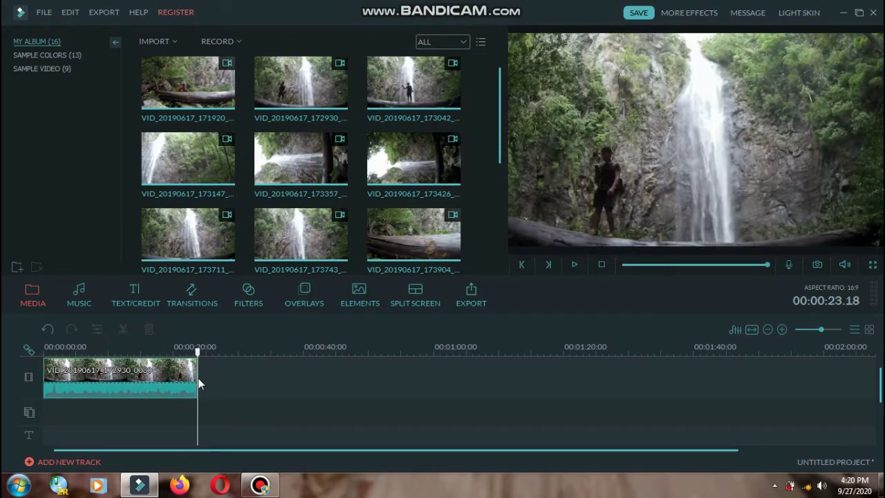
pyautogui.rightClick(197, 378)
pyautogui.click(221, 318)
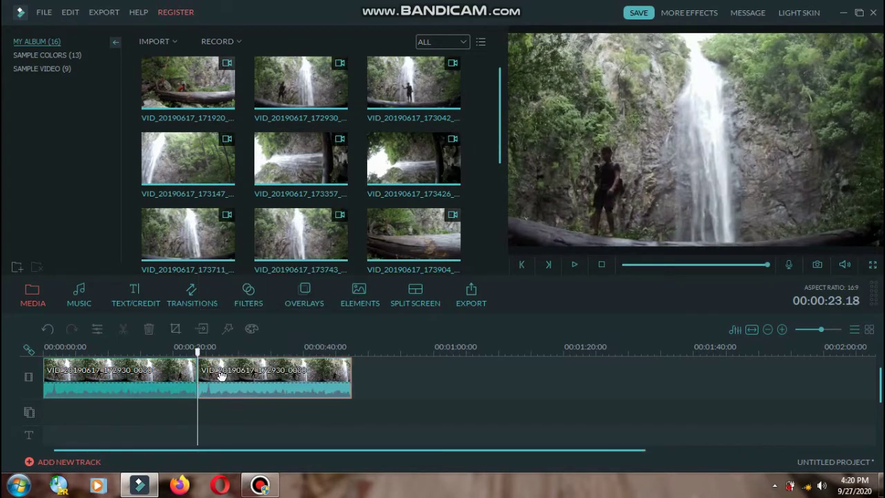
pyautogui.click(46, 352)
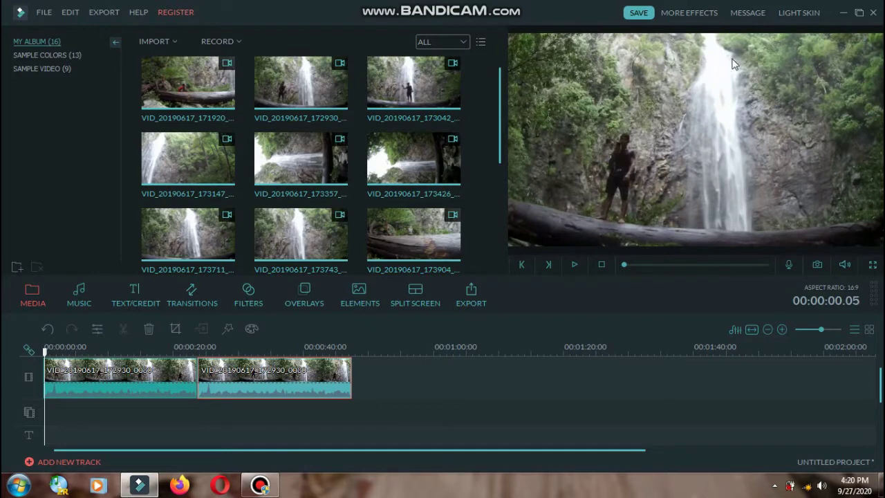
pyautogui.press('space')
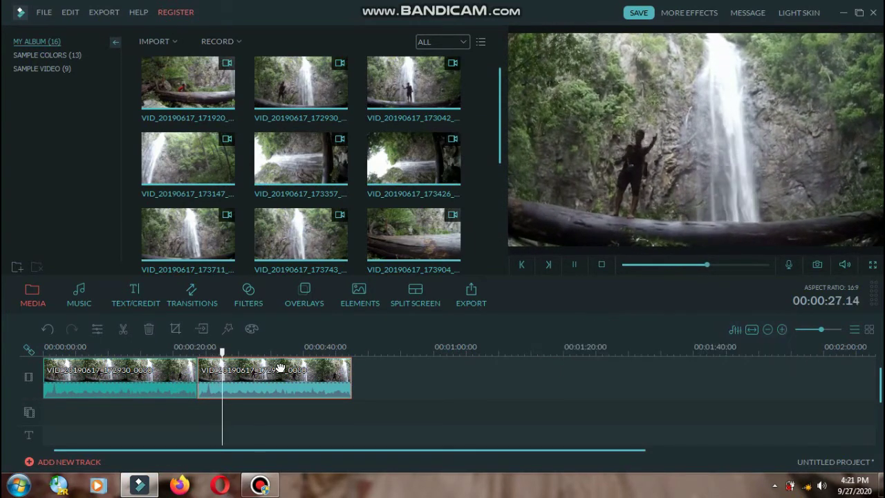
pyautogui.press('space')
pyautogui.press('Up')
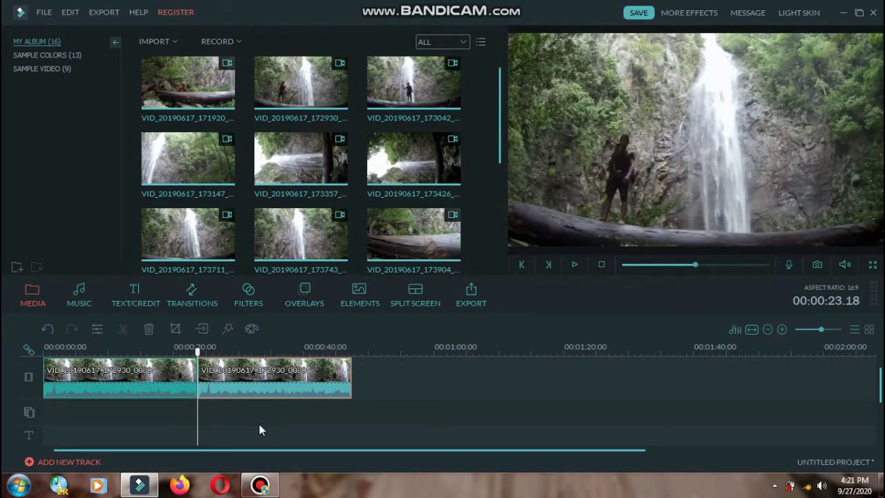
pyautogui.press('Up')
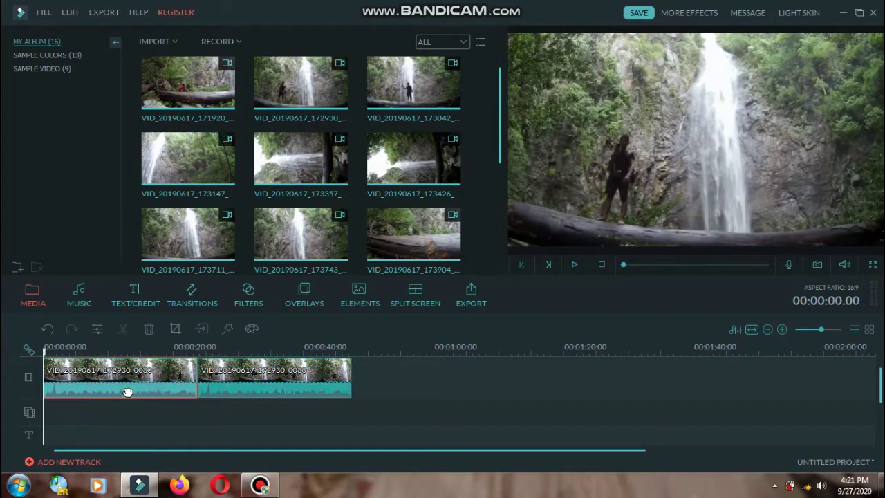
pyautogui.click(159, 352)
pyautogui.press('space')
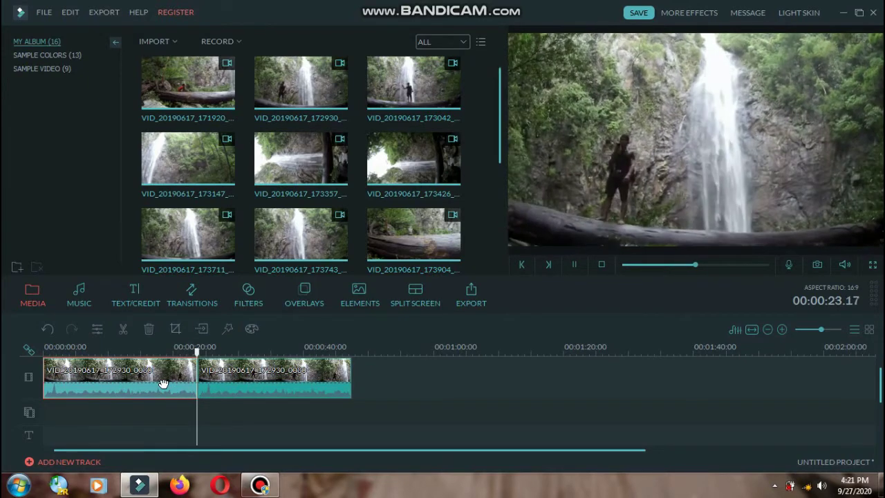
pyautogui.press('space')
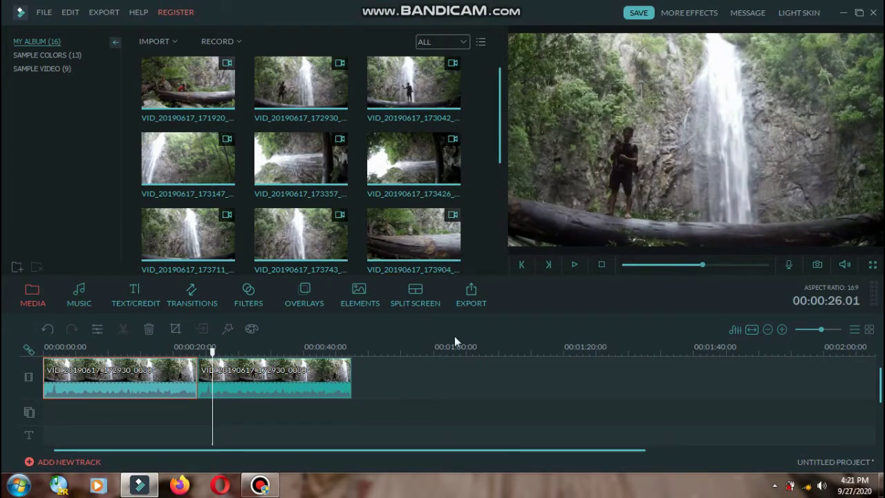
# Step: Turn on 'Play video clip in reverse' for the second waterfall clip and rewind the playhead
pyautogui.click(238, 379)
pyautogui.doubleClick(237, 379)
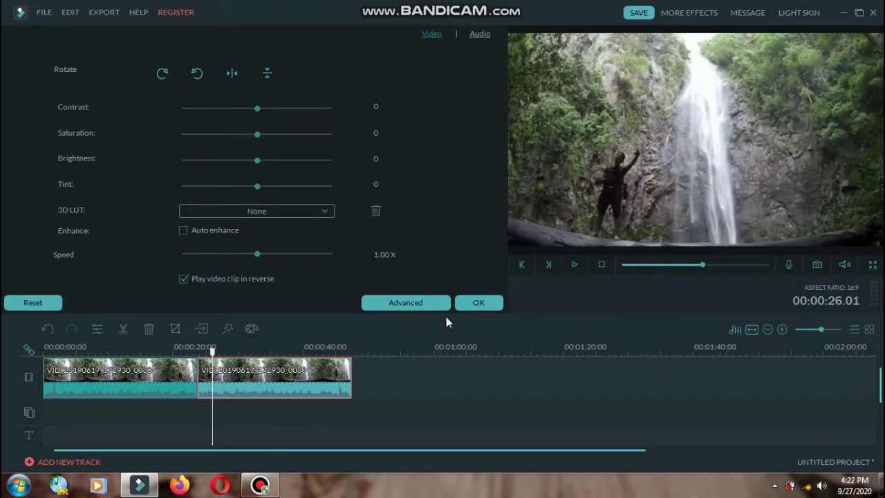
pyautogui.click(490, 303)
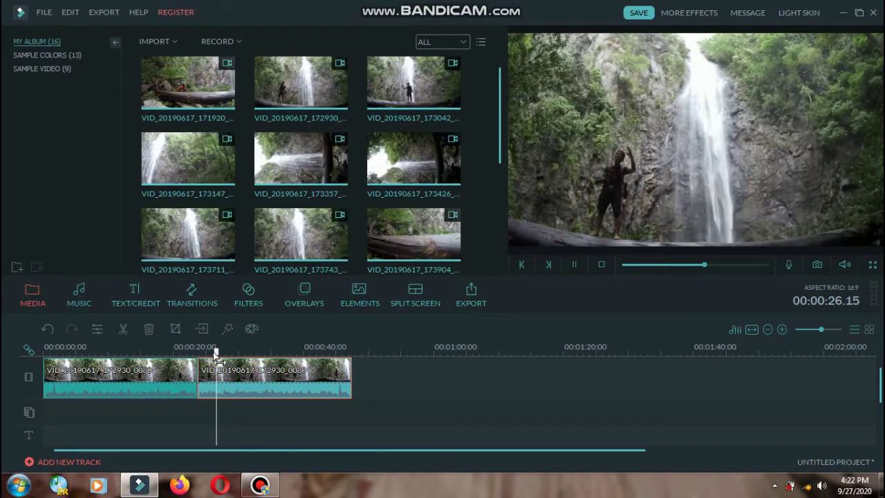
pyautogui.click(138, 350)
pyautogui.moveTo(79, 351); pyautogui.dragTo(42, 361)
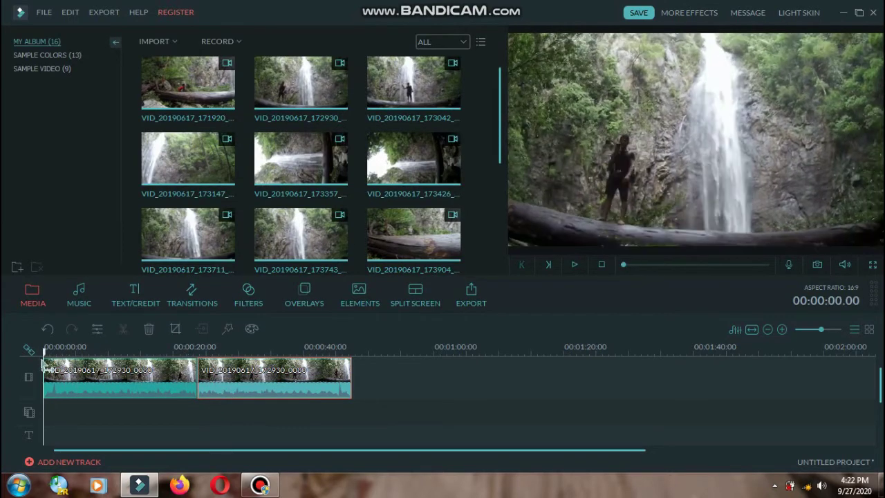
pyautogui.press('space')
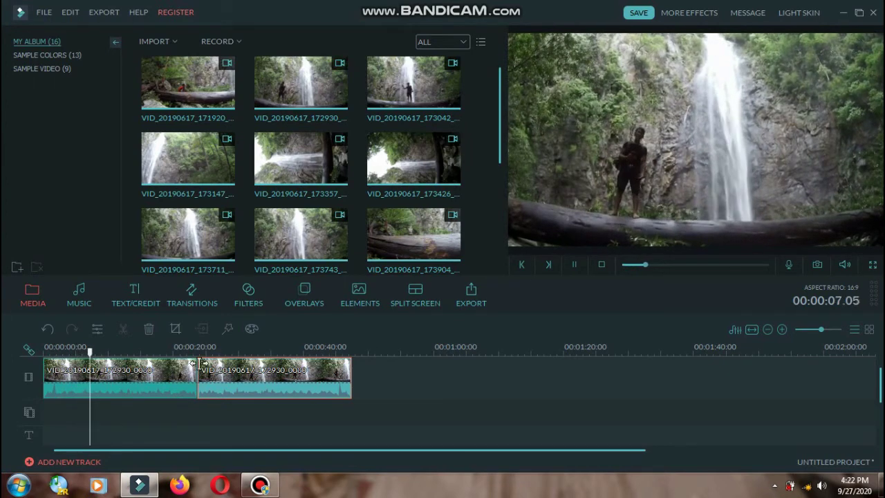
pyautogui.press('space')
pyautogui.click(166, 352)
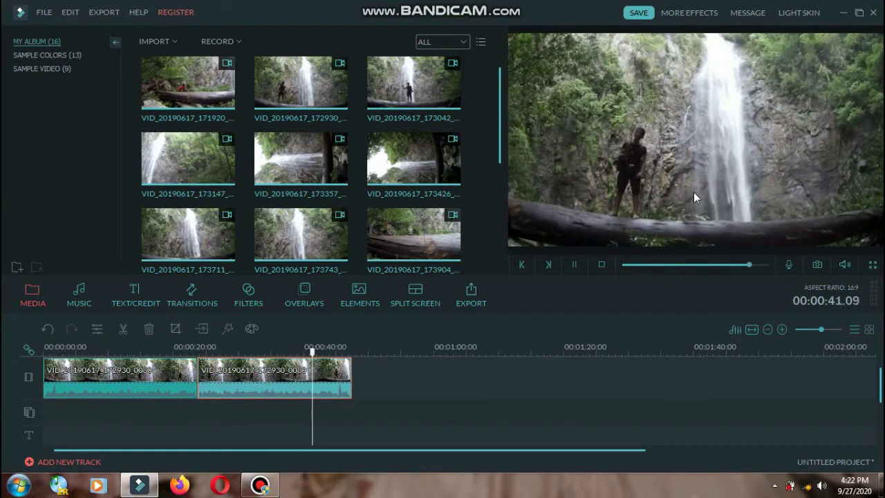
pyautogui.press('space')
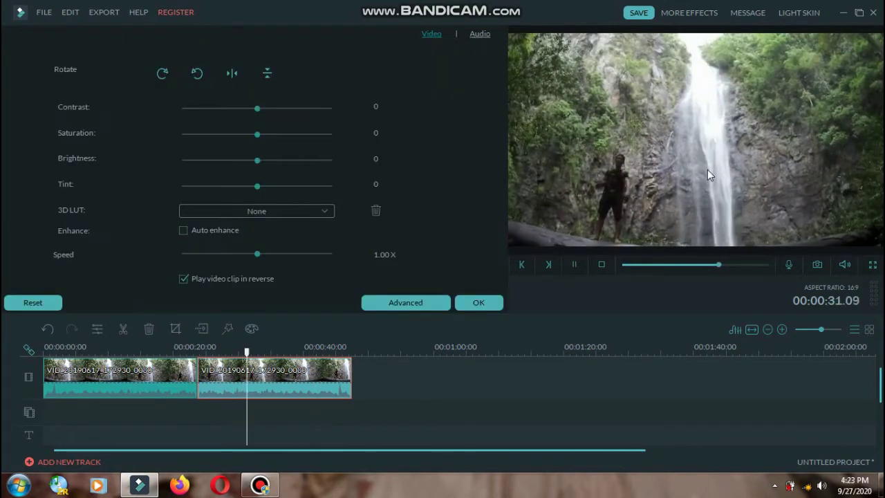
# Step: Pause the preview playback of the forward and reversed waterfall clips
pyautogui.press('space')
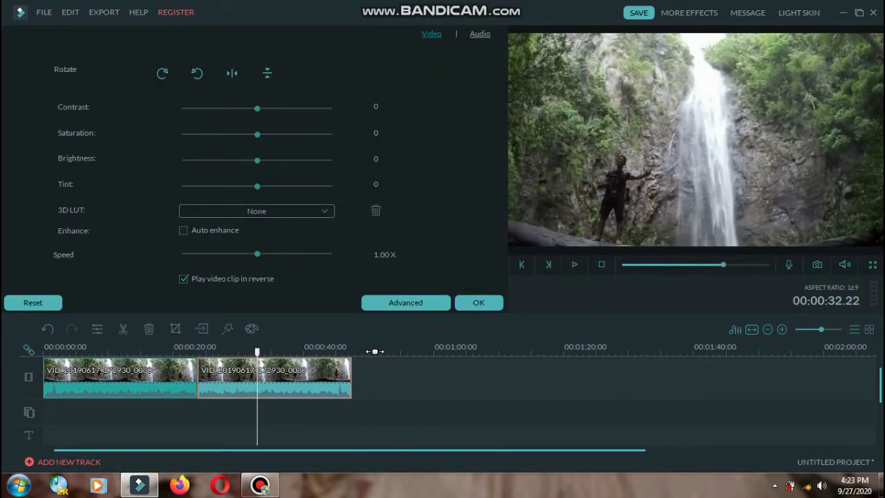